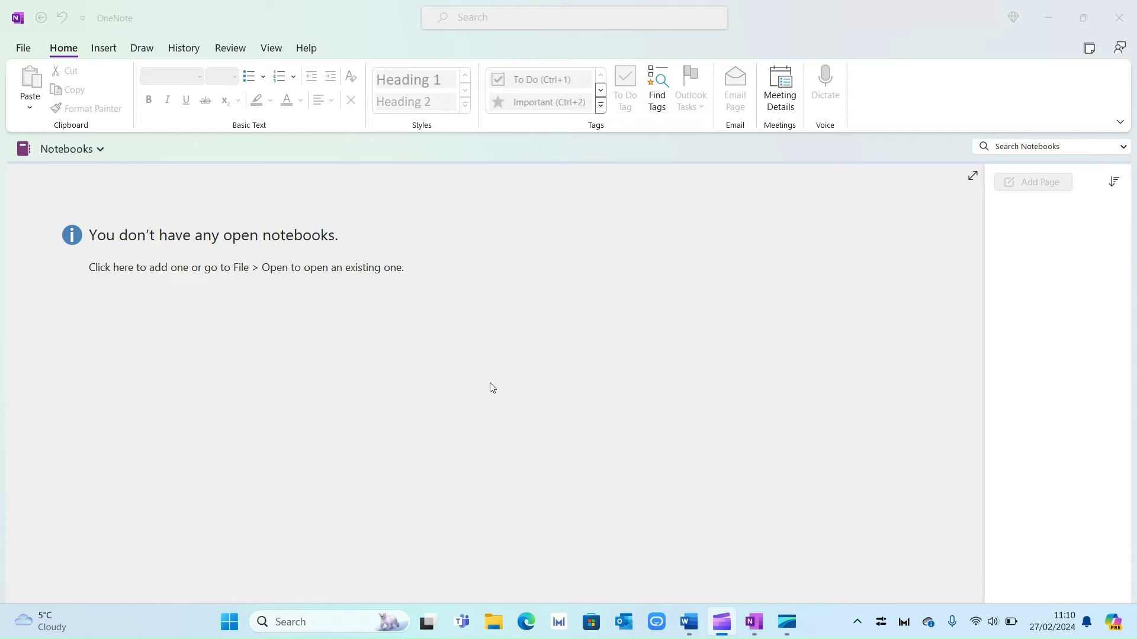
Create a new notebook named PARA stored on This PC
click(100, 151)
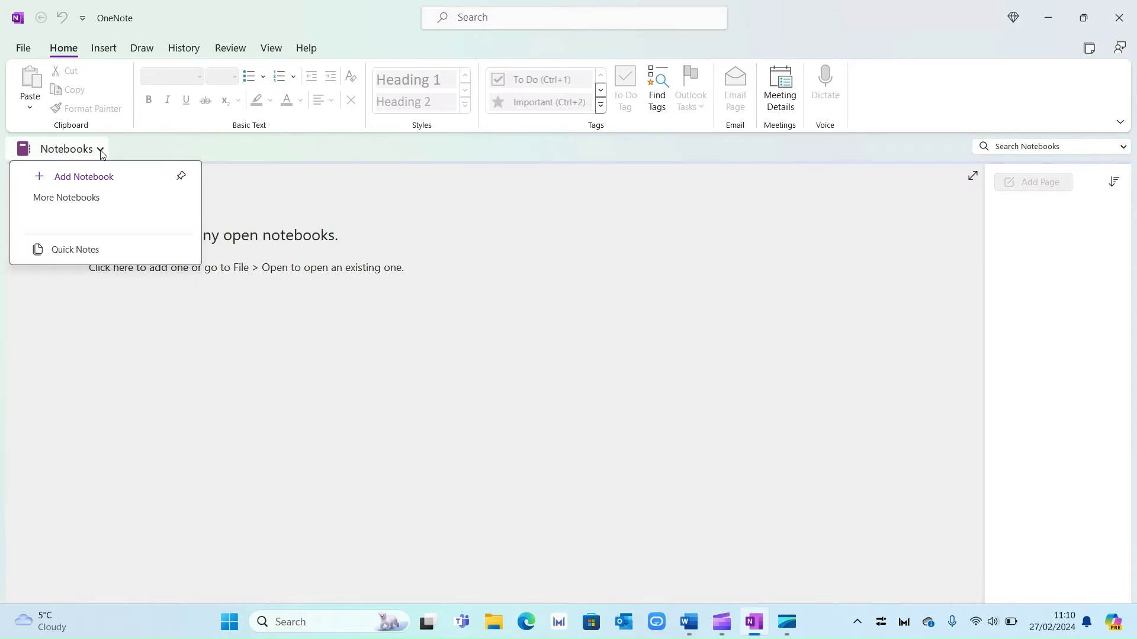
click(76, 179)
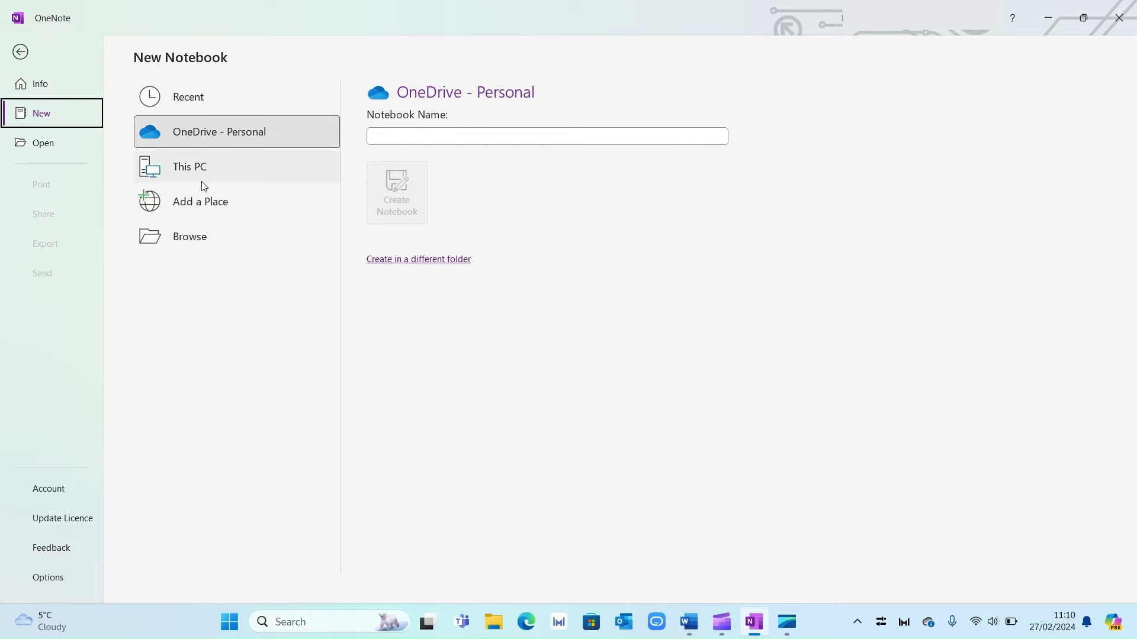
click(209, 168)
click(443, 138)
text(PARA)
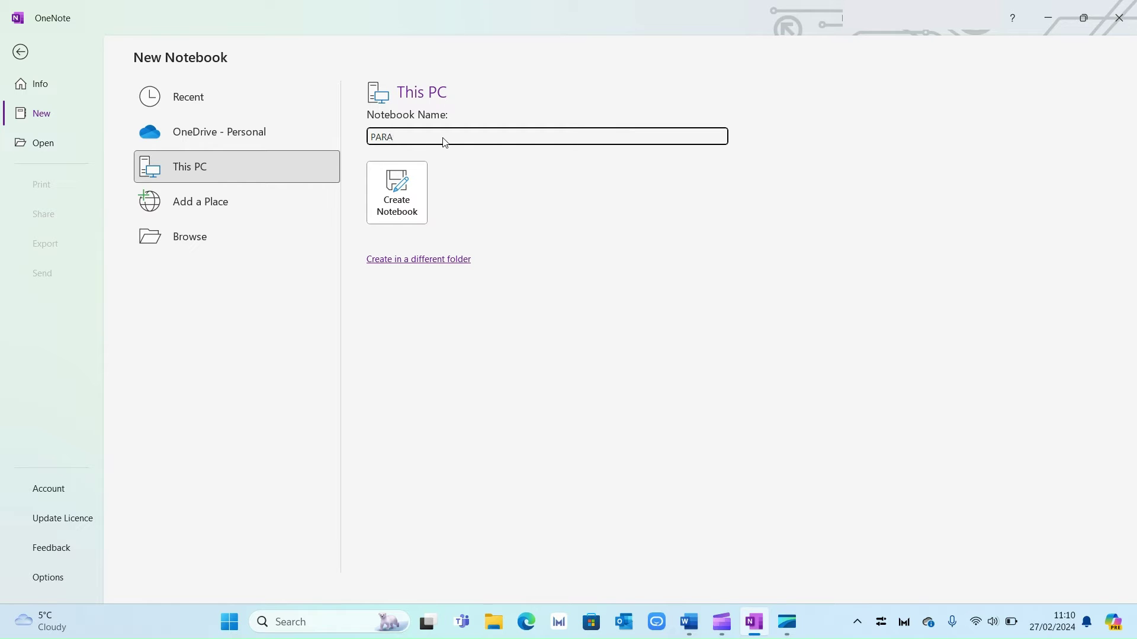
click(397, 189)
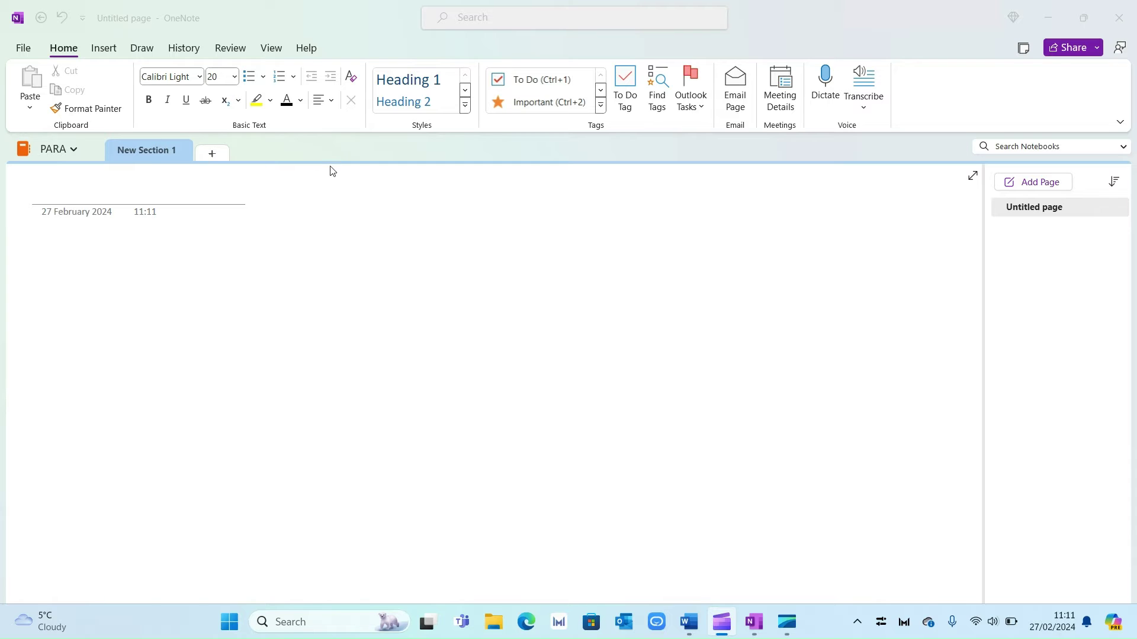
Rename the first section to Projects and add Areas, Resources and Archive sections
double_click(159, 152)
text(Pro)
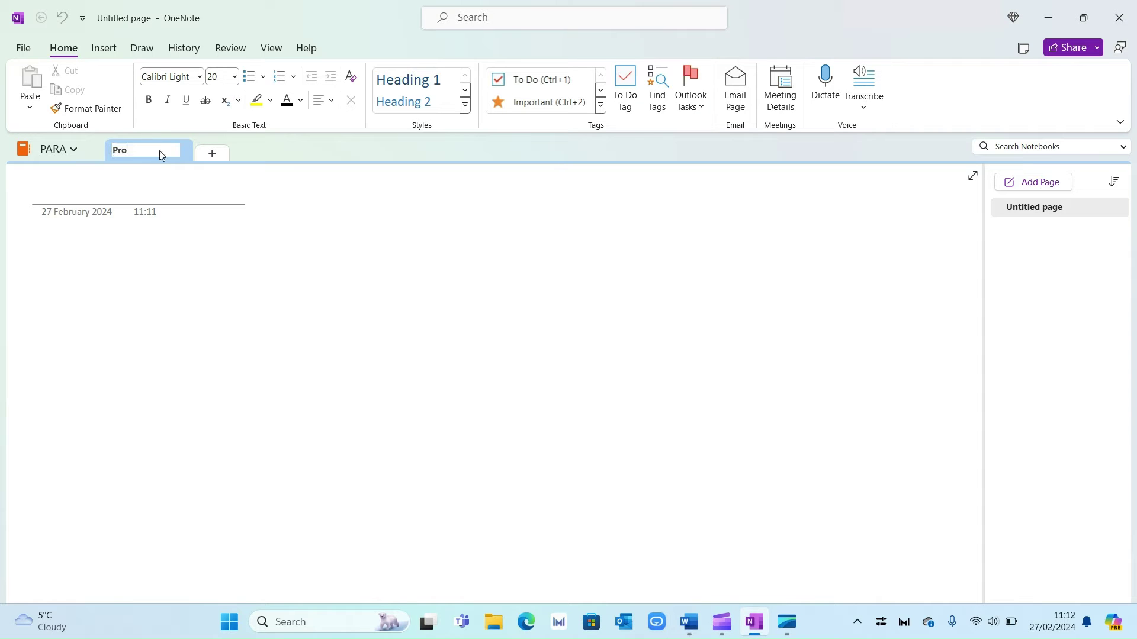
text(jects)
click(213, 154)
text(Areas)
click(289, 154)
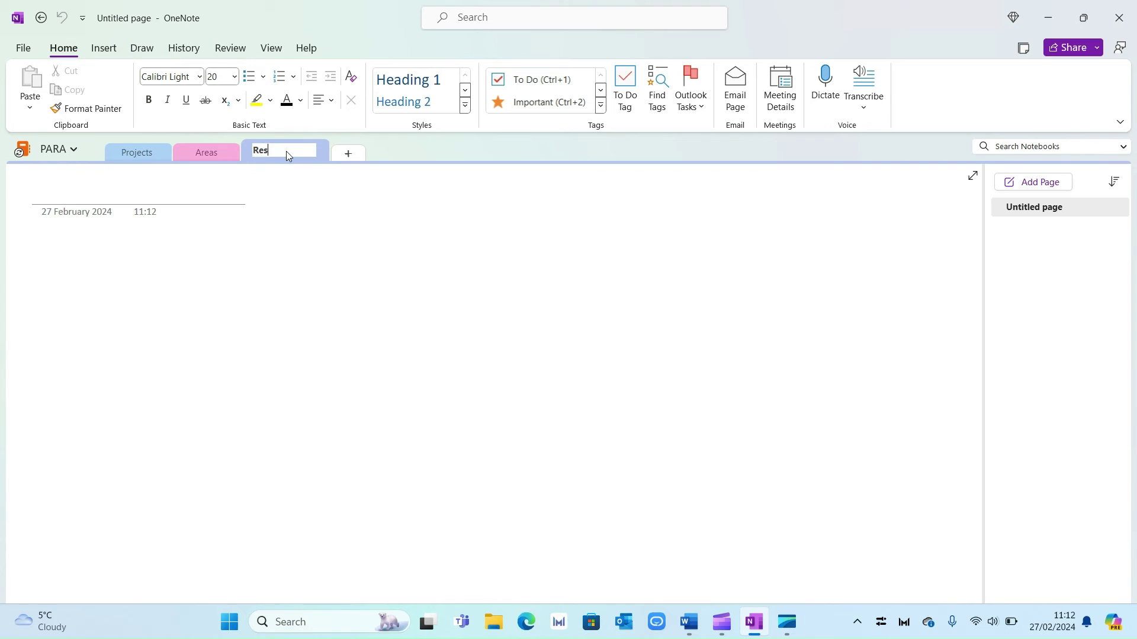
text(Resources)
click(355, 155)
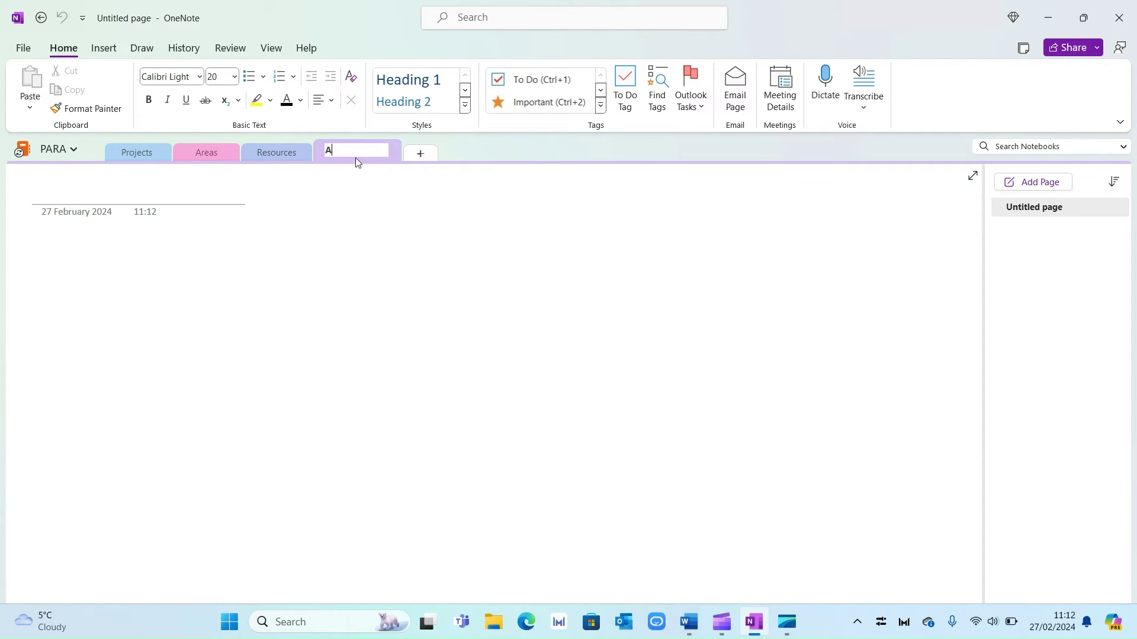
click(434, 250)
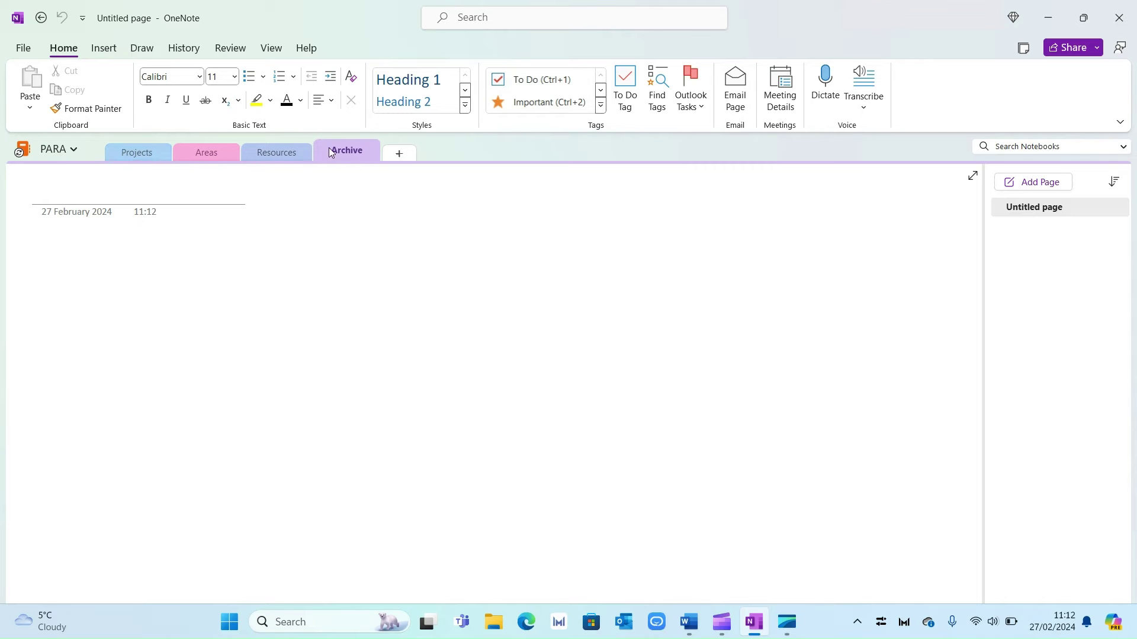
Set the Archive section's colour to cyan
right_click(363, 153)
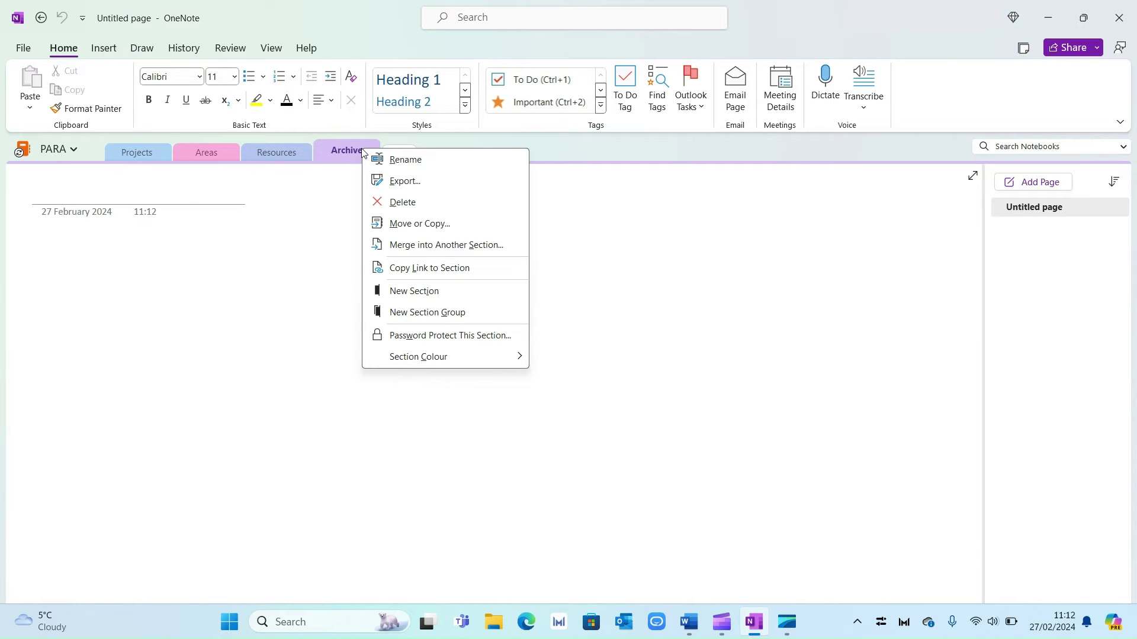
mouse_move(456, 359)
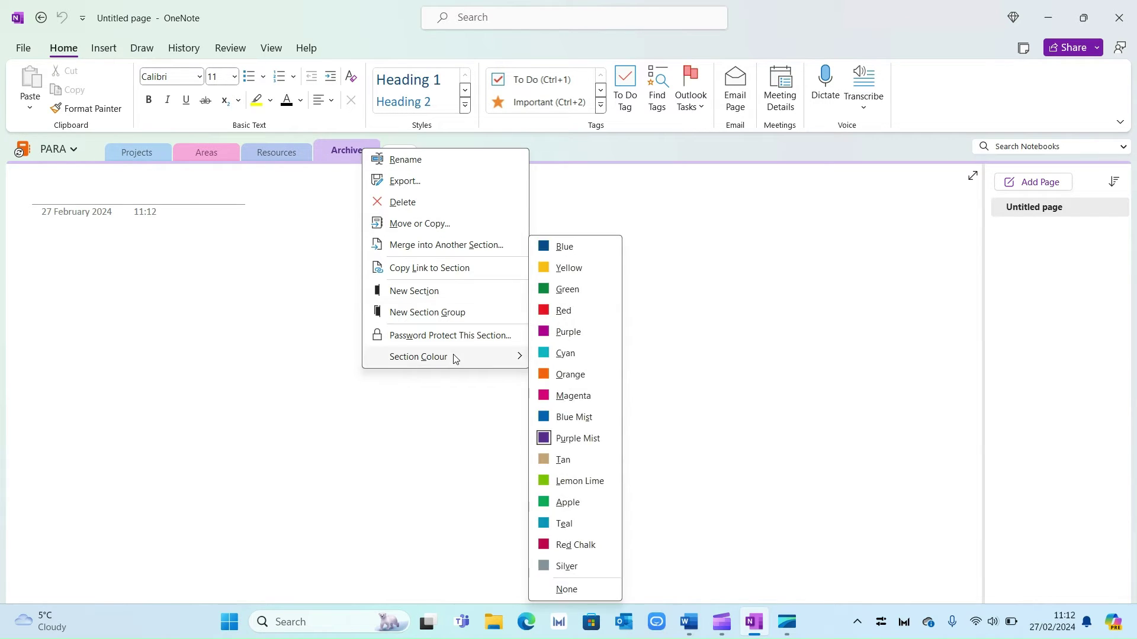
click(568, 354)
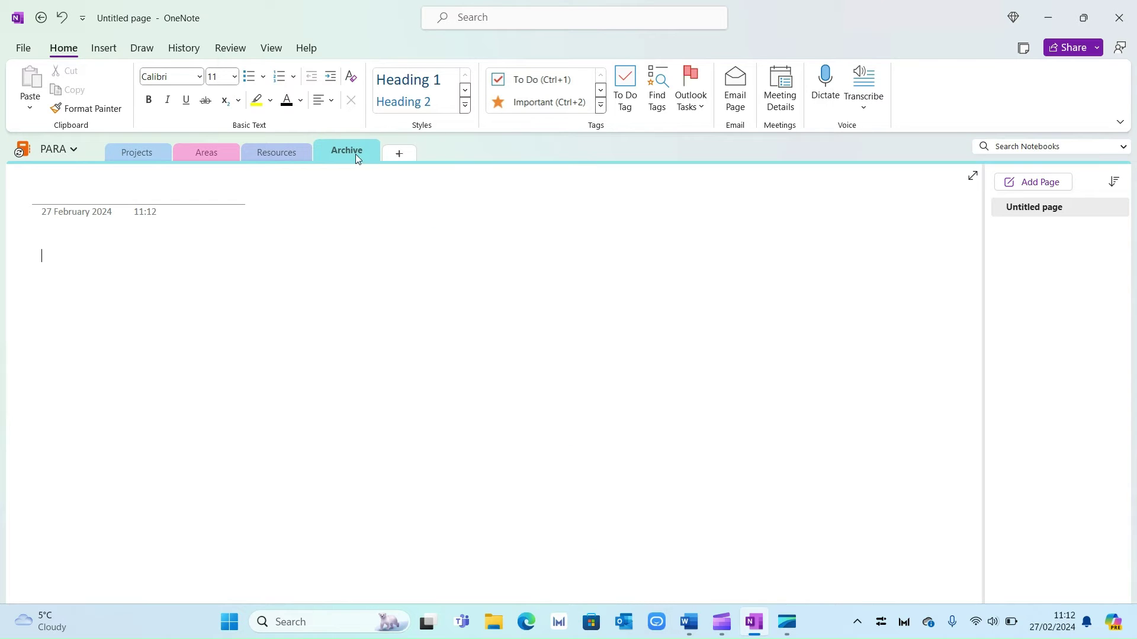
Create Youtube, Website and Home Decor pages in Projects, with a sample text line on Home Decor
click(151, 155)
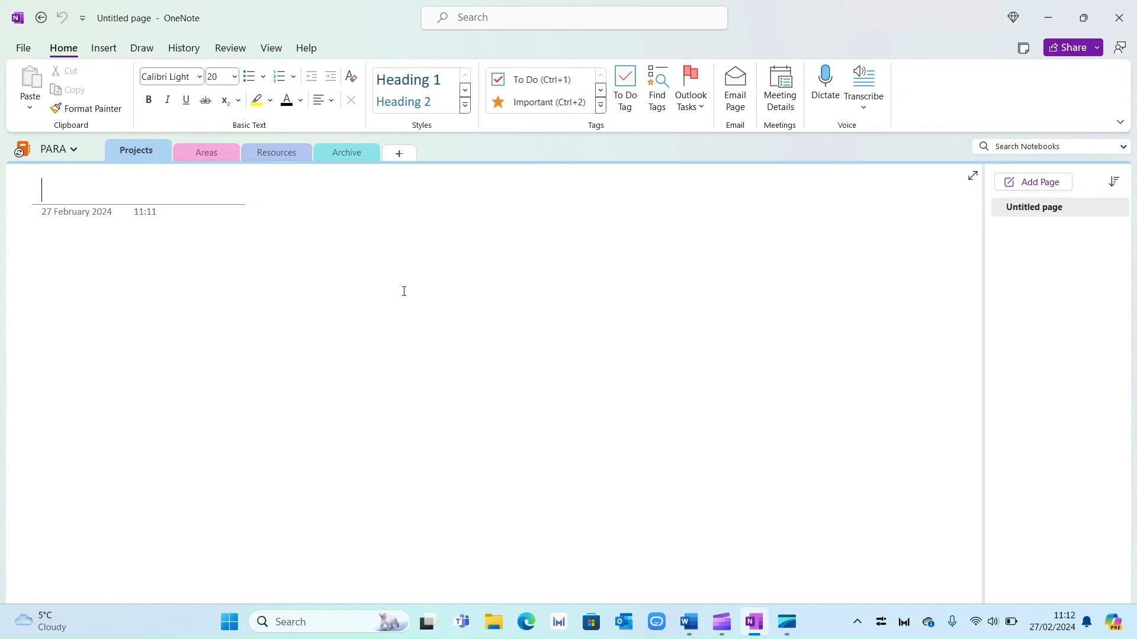
text(Youtube)
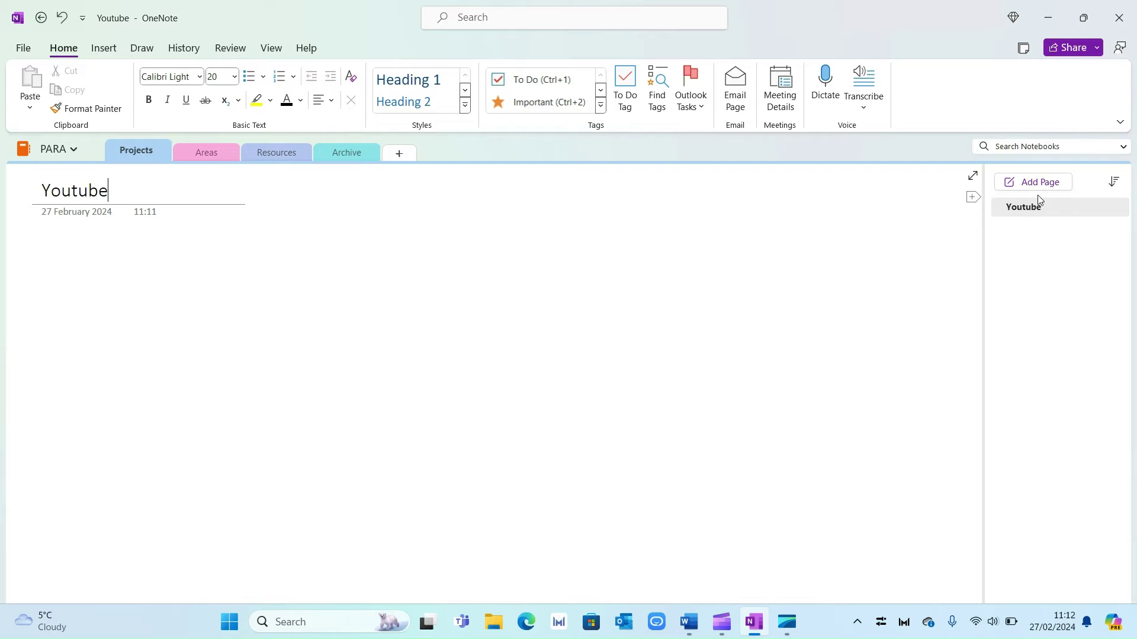
click(1048, 188)
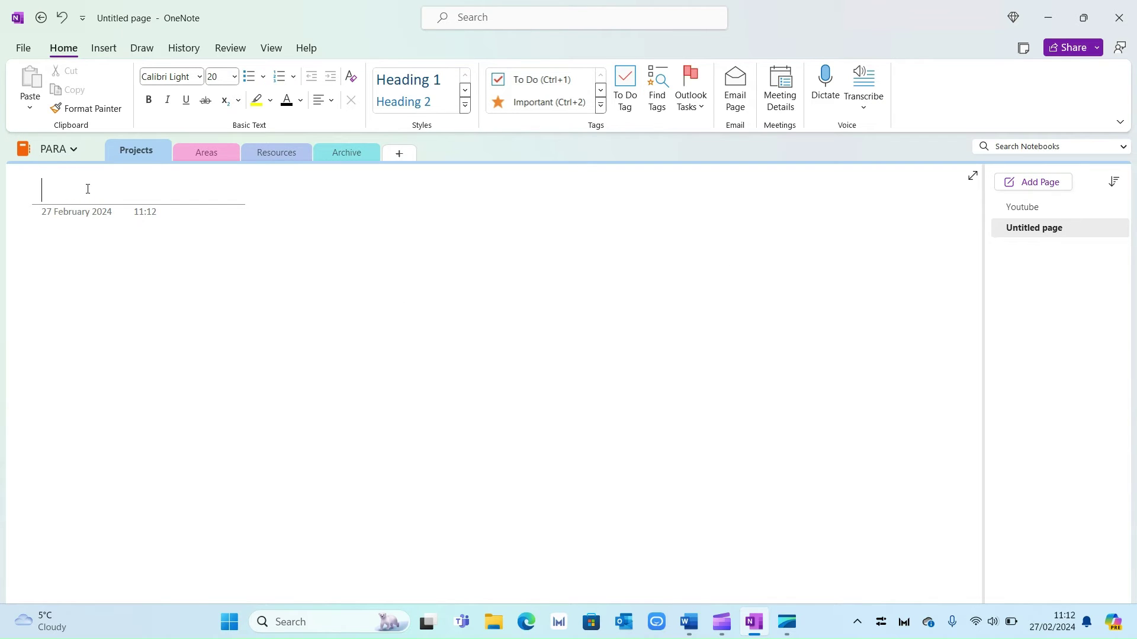
text(Website)
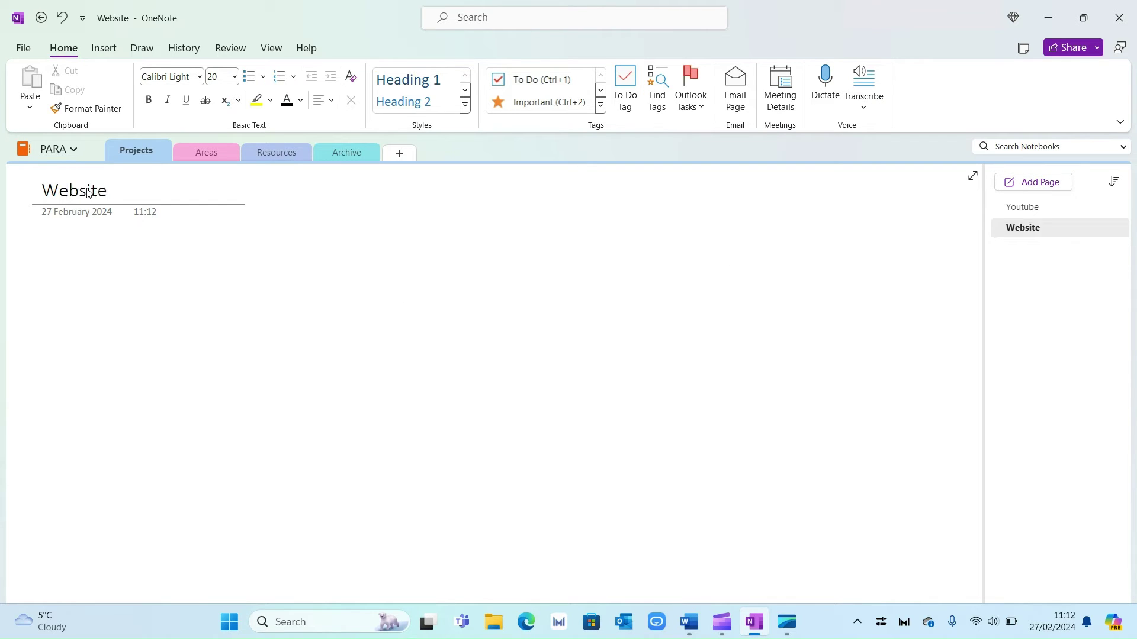
click(1034, 182)
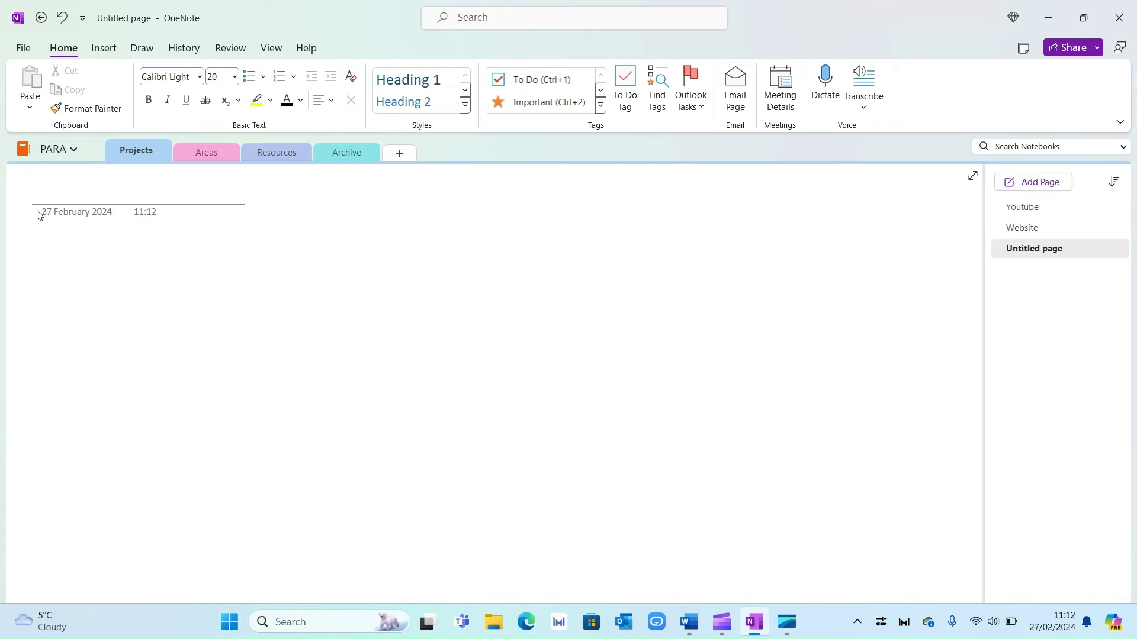
text(Home Decor)
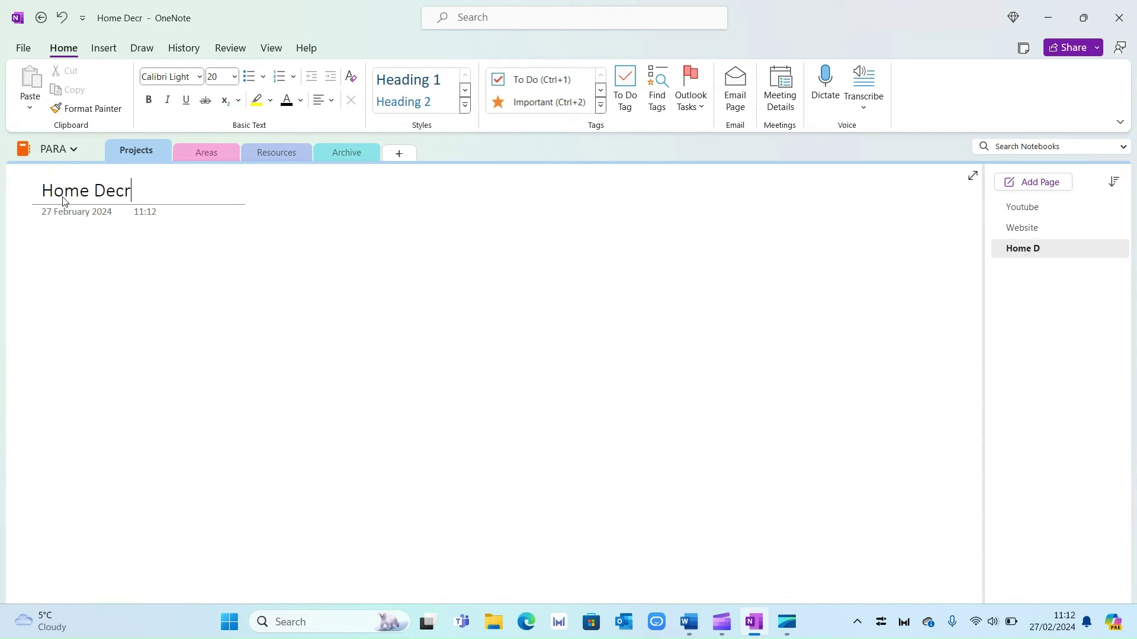
key(BackSpace)
text(or)
key(Return)
text(Aikd aiksfaf add text here)
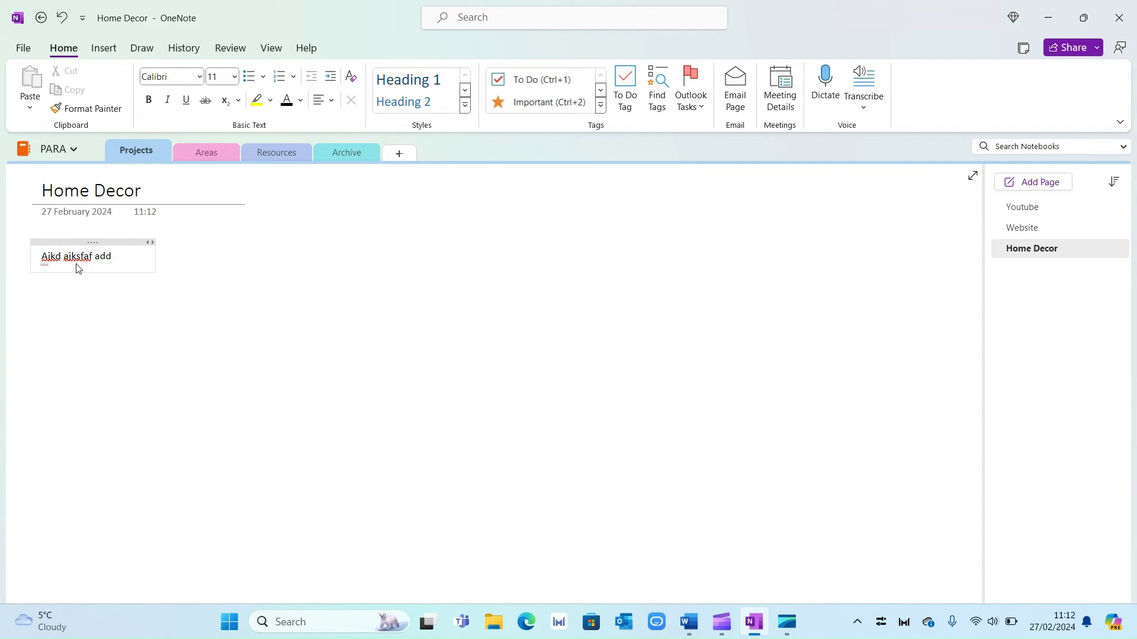
Add a to-do checklist with items 'Action a' and 'action b' to the Home Decor page
click(274, 291)
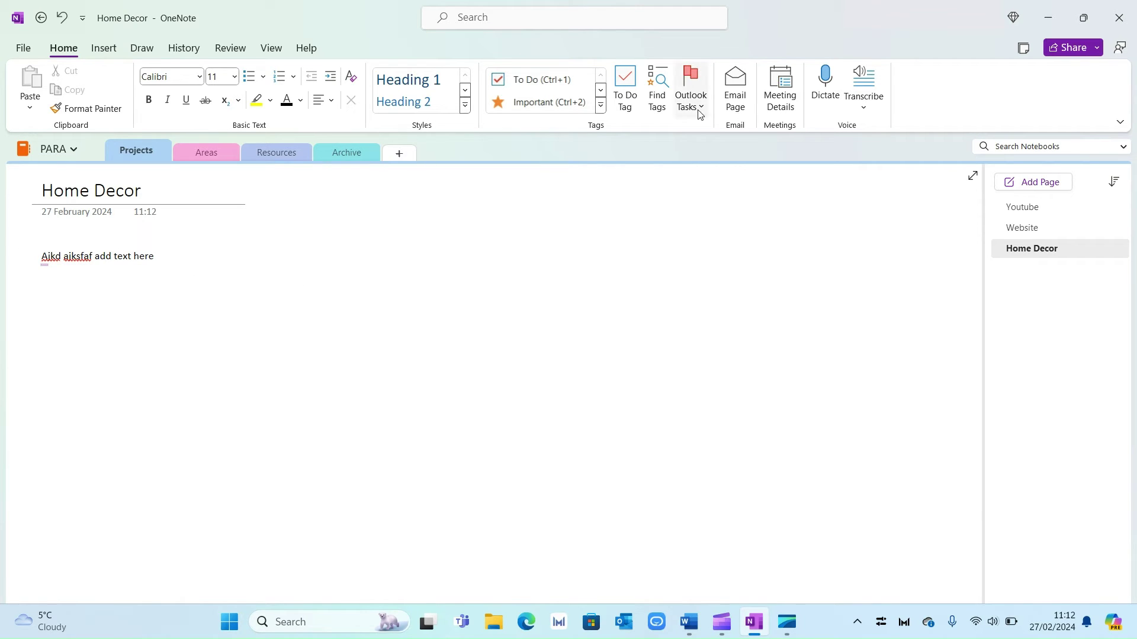
click(553, 81)
text(Action a)
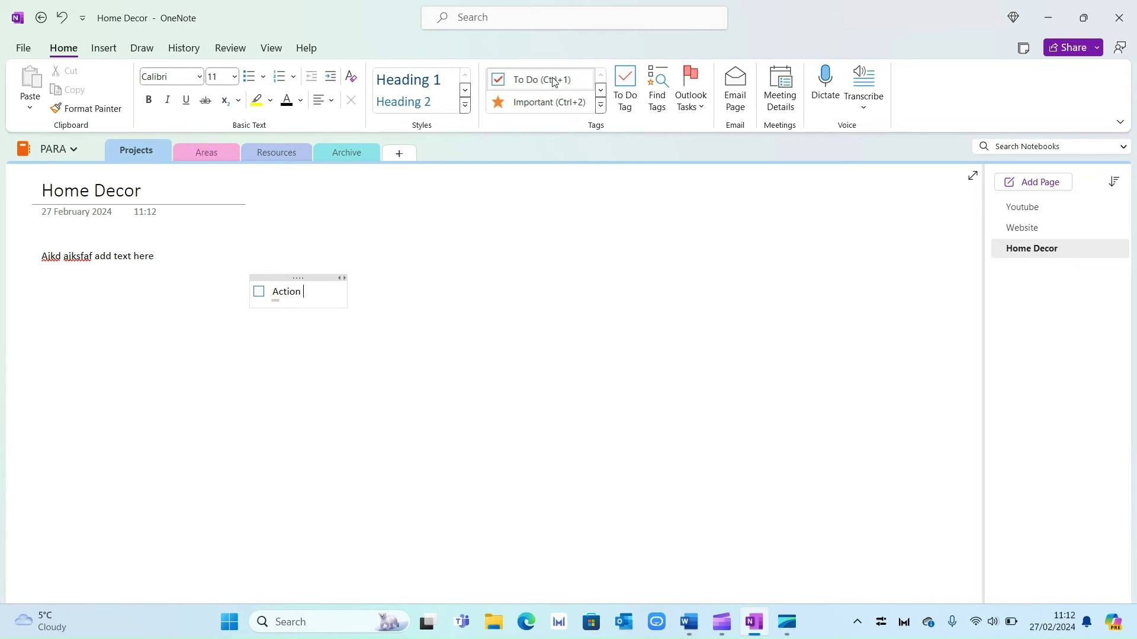
key(Return)
text(action b)
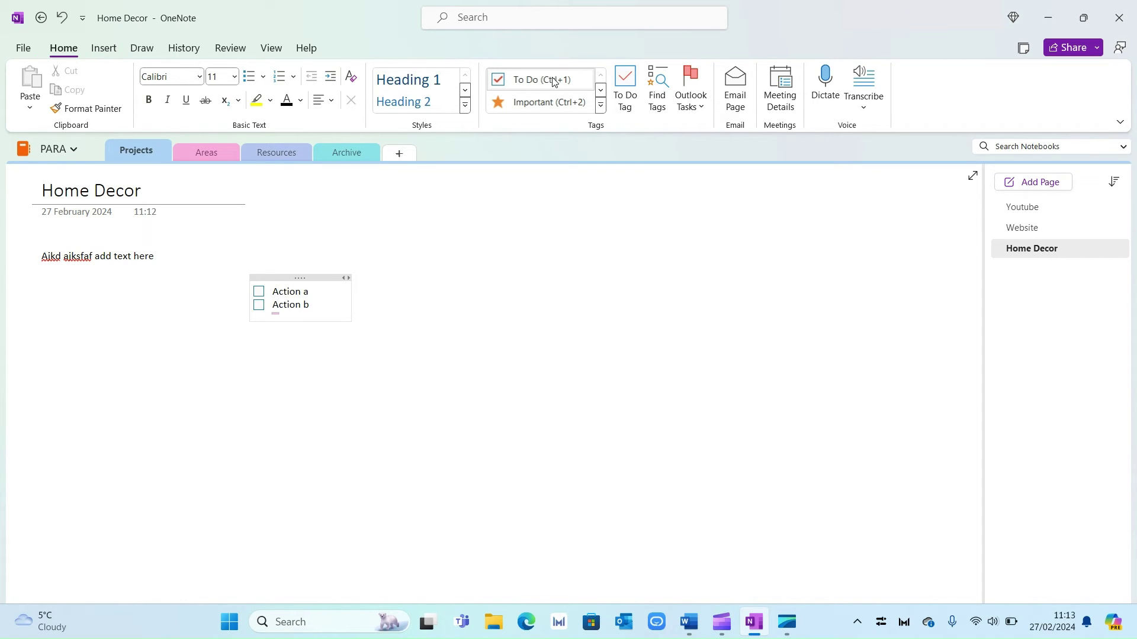
click(626, 272)
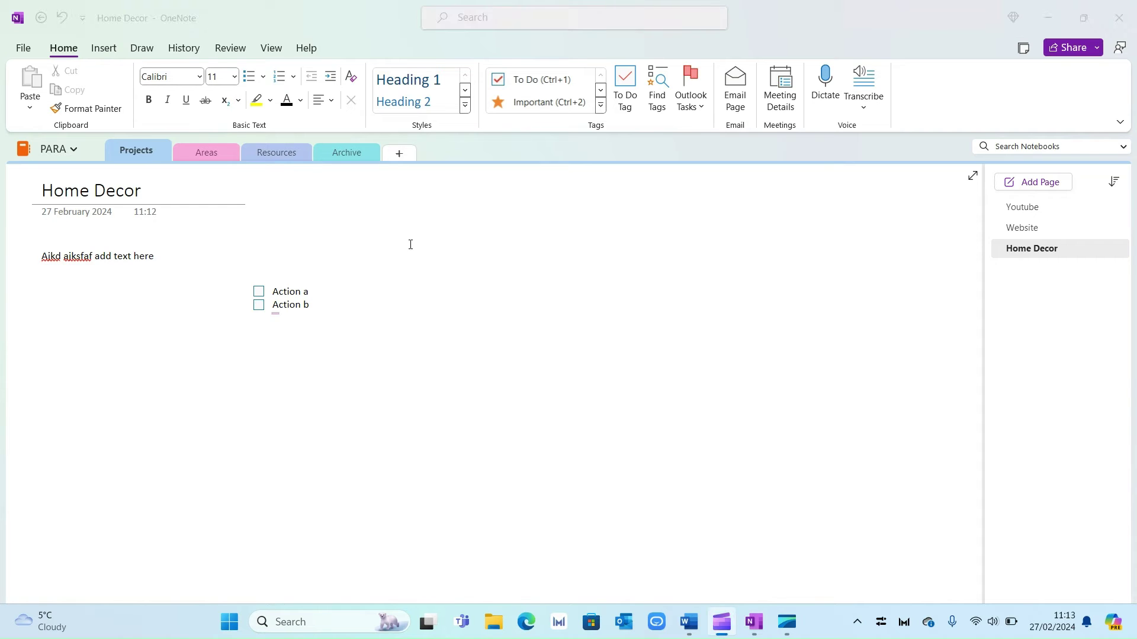
Title the first Areas page Health Goals and add a Finance Tracker page
click(212, 152)
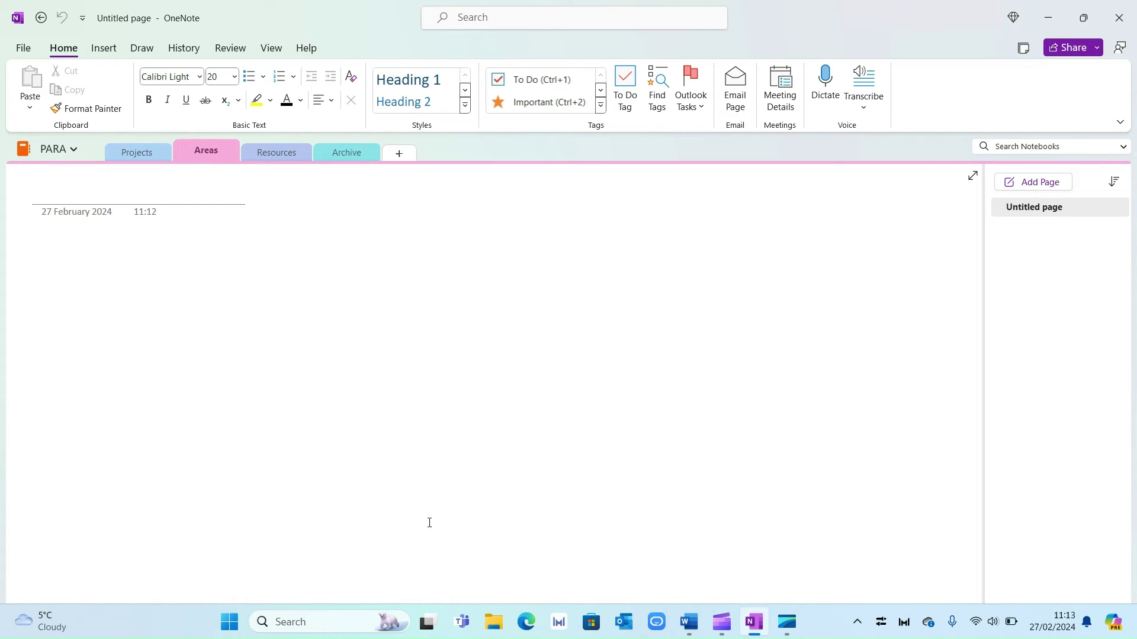
text(Health Goals)
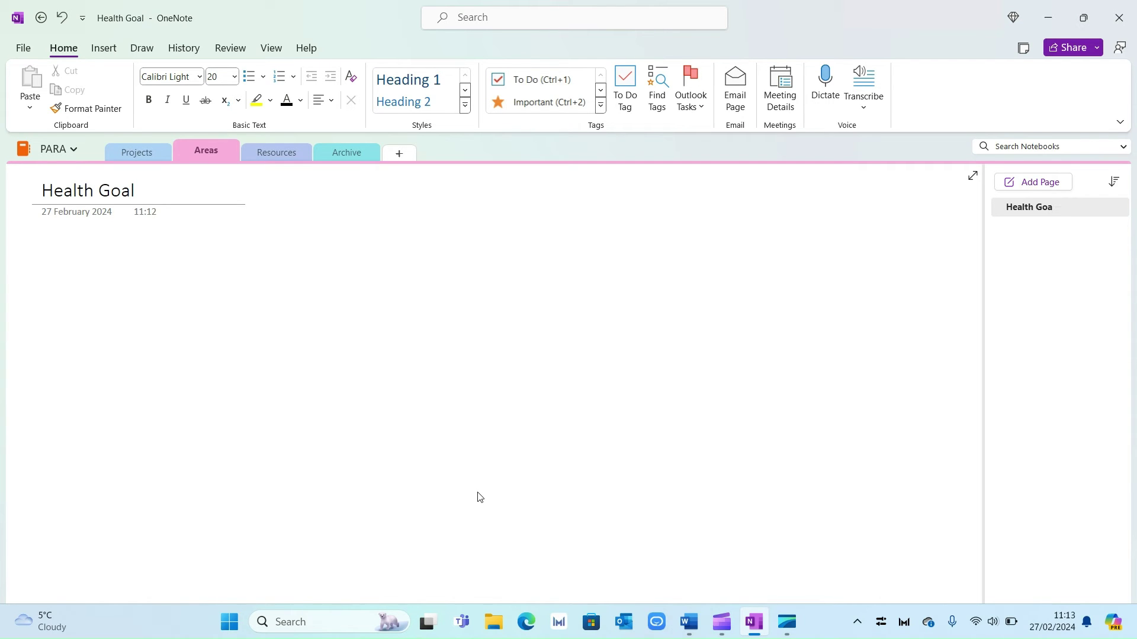
click(1029, 182)
text(Finan)
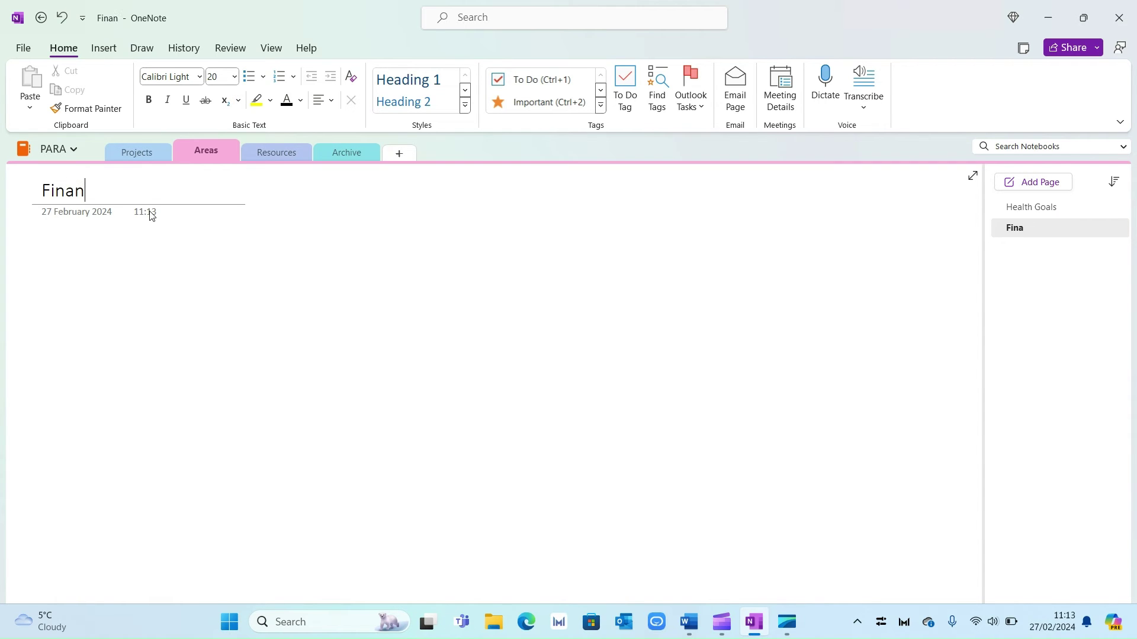
text(ce Tracker)
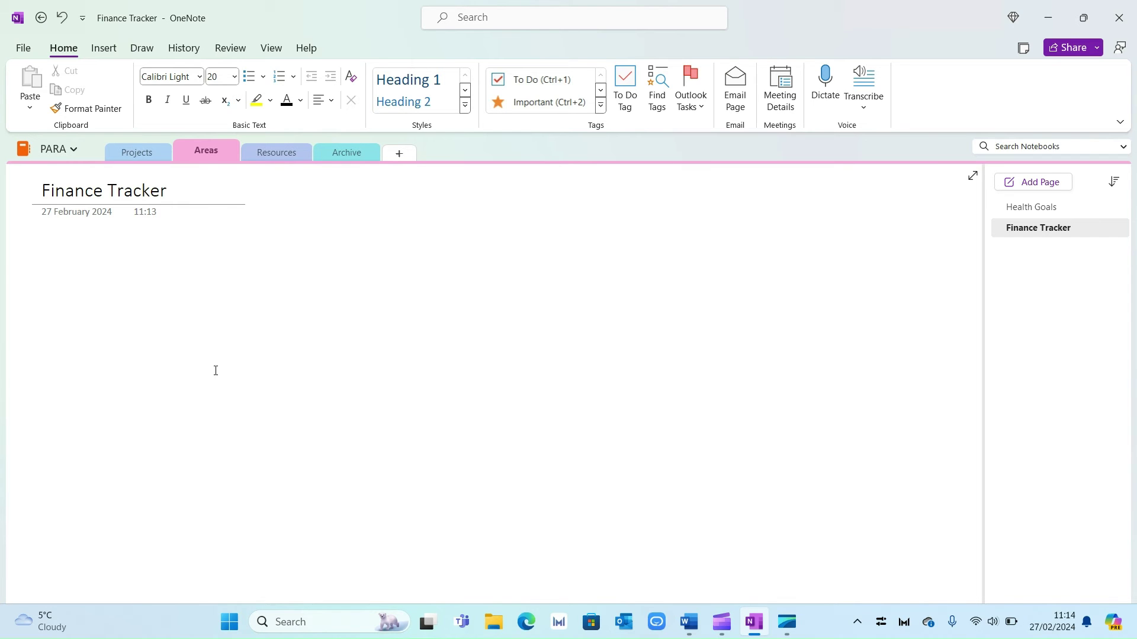
Title the first page in the Resources section Podcast
double_click(283, 152)
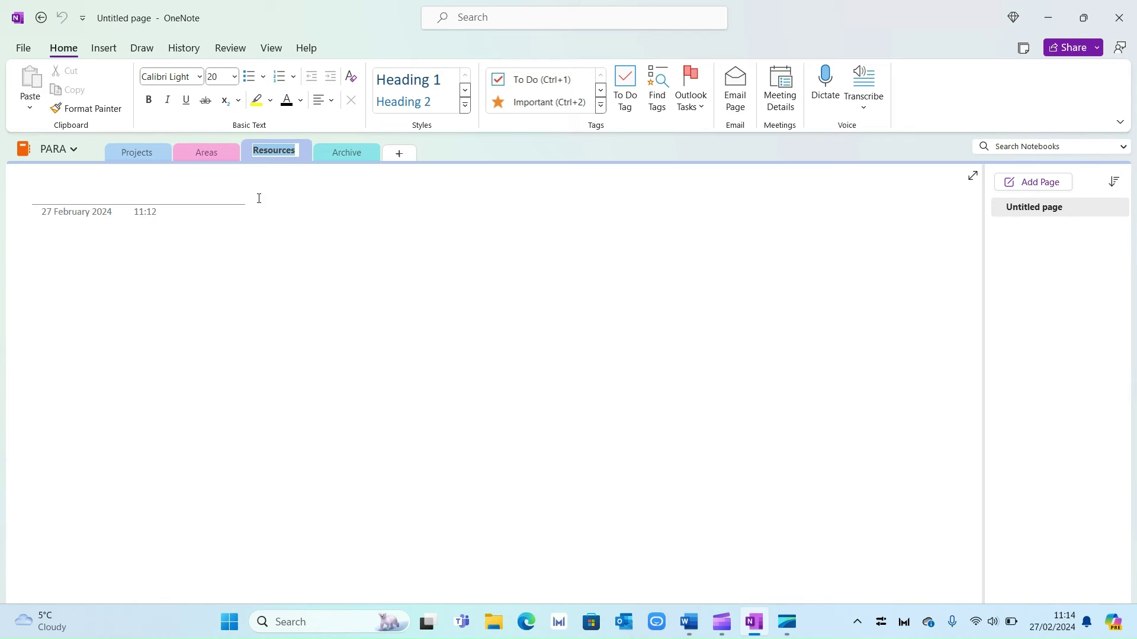
key(Return)
click(204, 192)
text(Podcast)
key(Return)
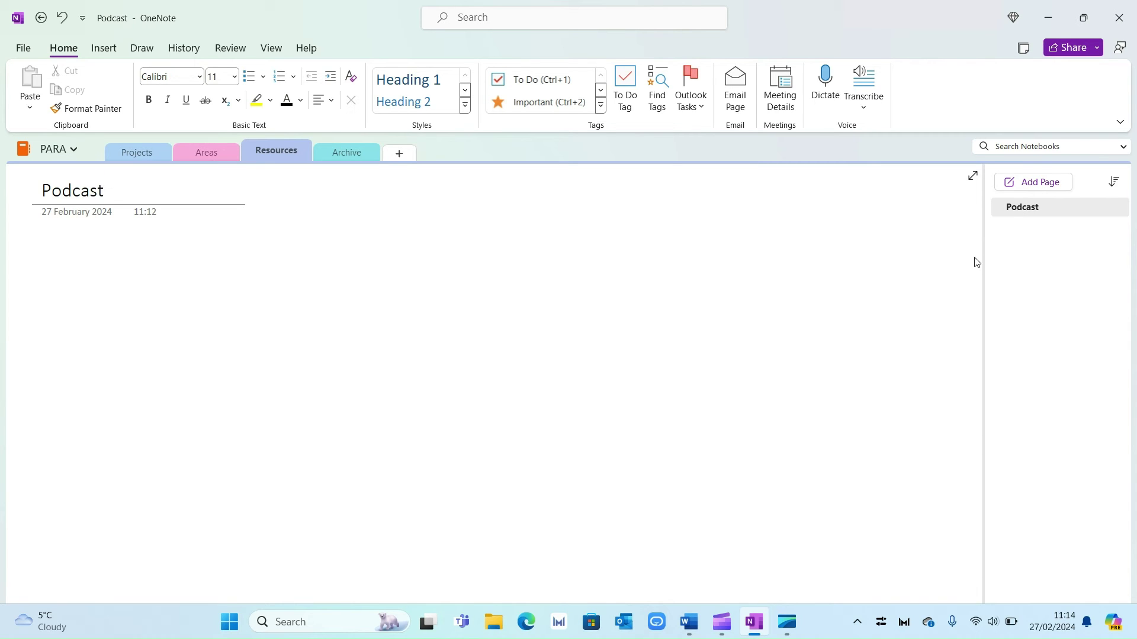
Add a 'Name of Podcast A' page and make it a subpage of Podcast
click(1040, 184)
text(Name of Podcast A)
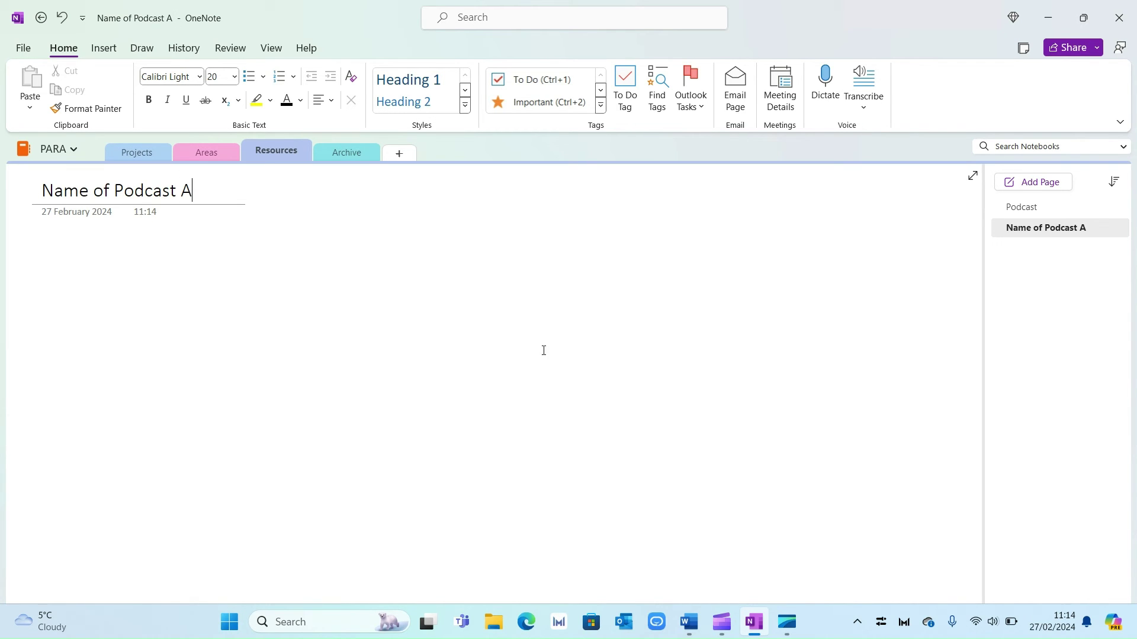
click(555, 347)
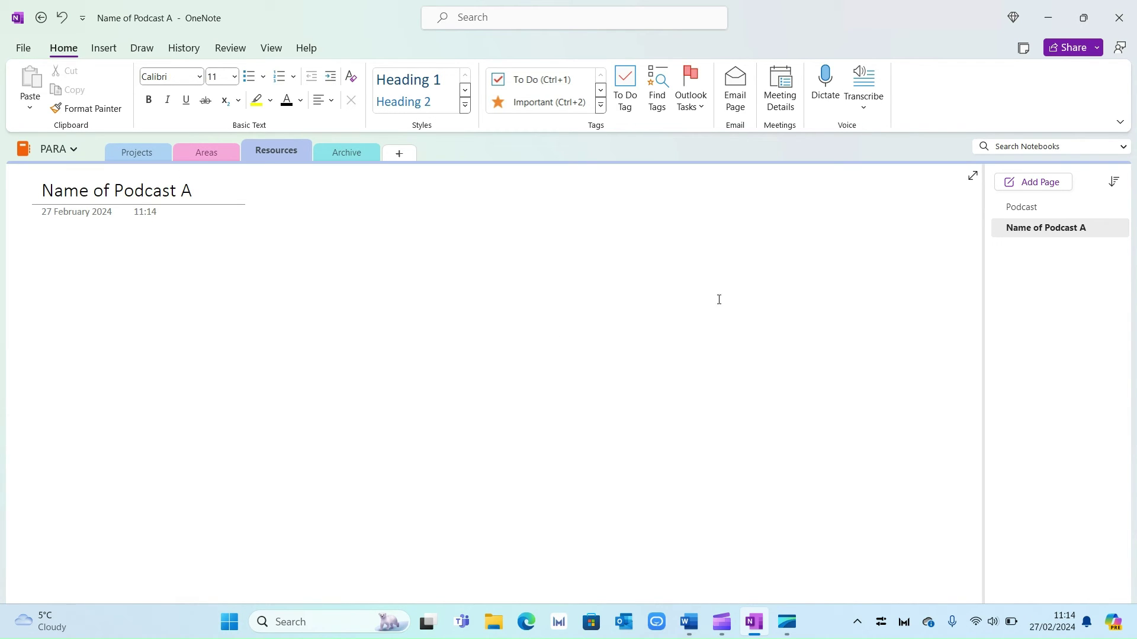
right_click(1028, 232)
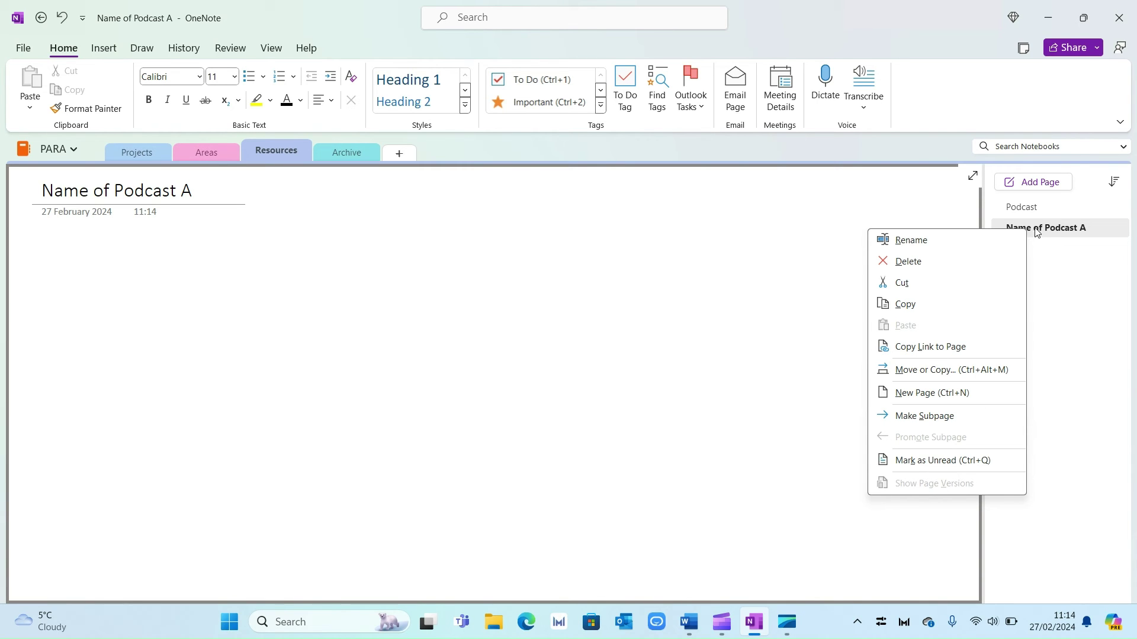
click(932, 417)
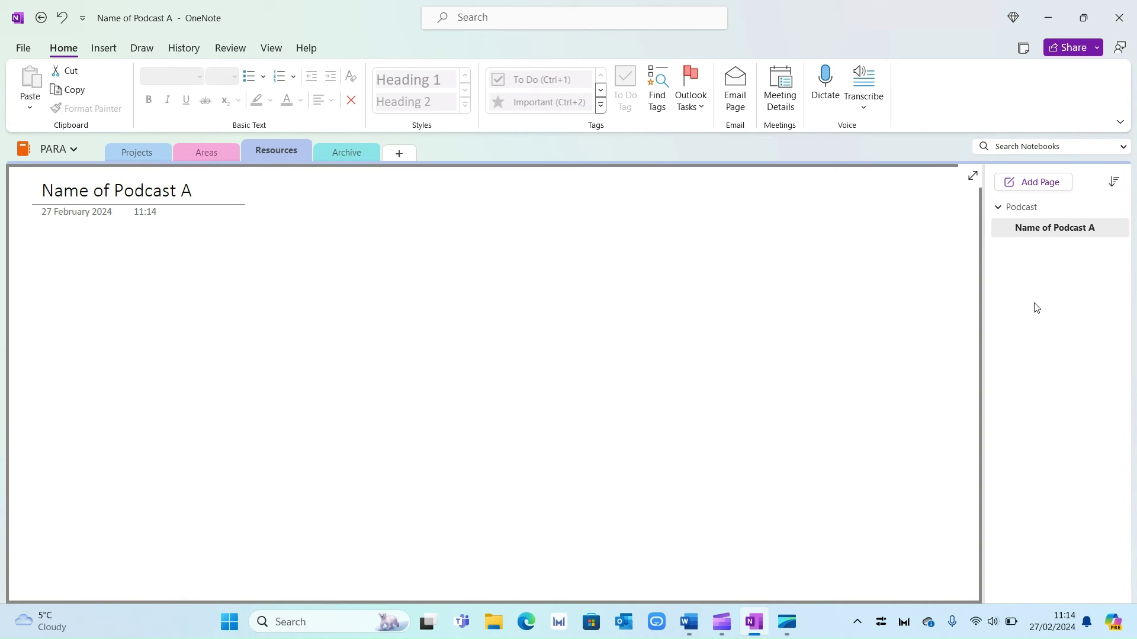
Add a new page titled Books to Resources
click(1055, 183)
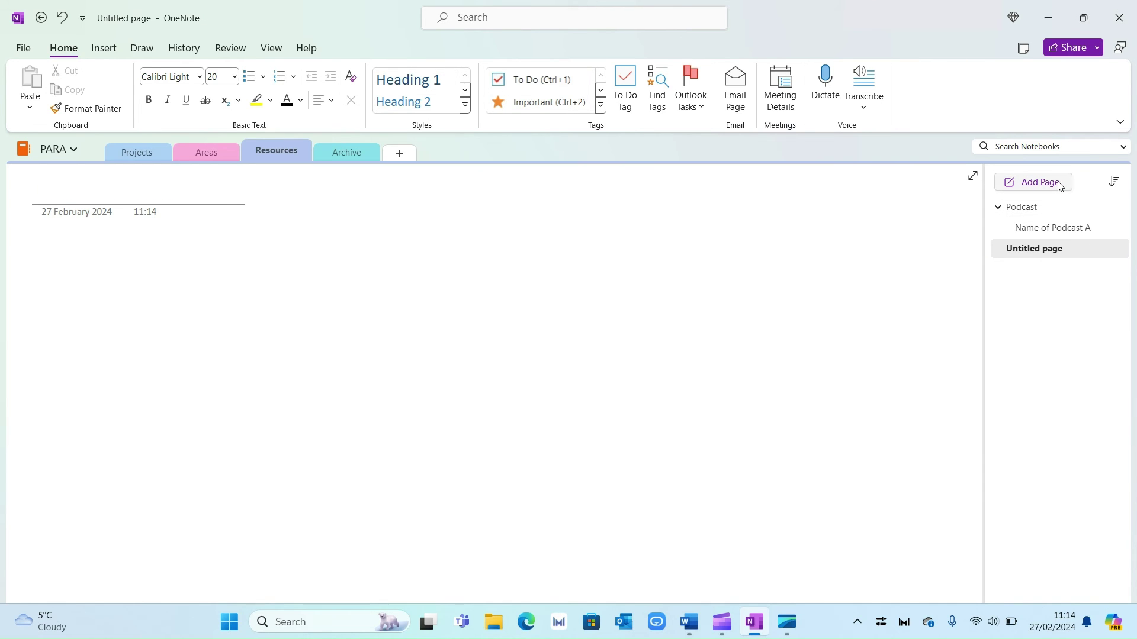
text(Books)
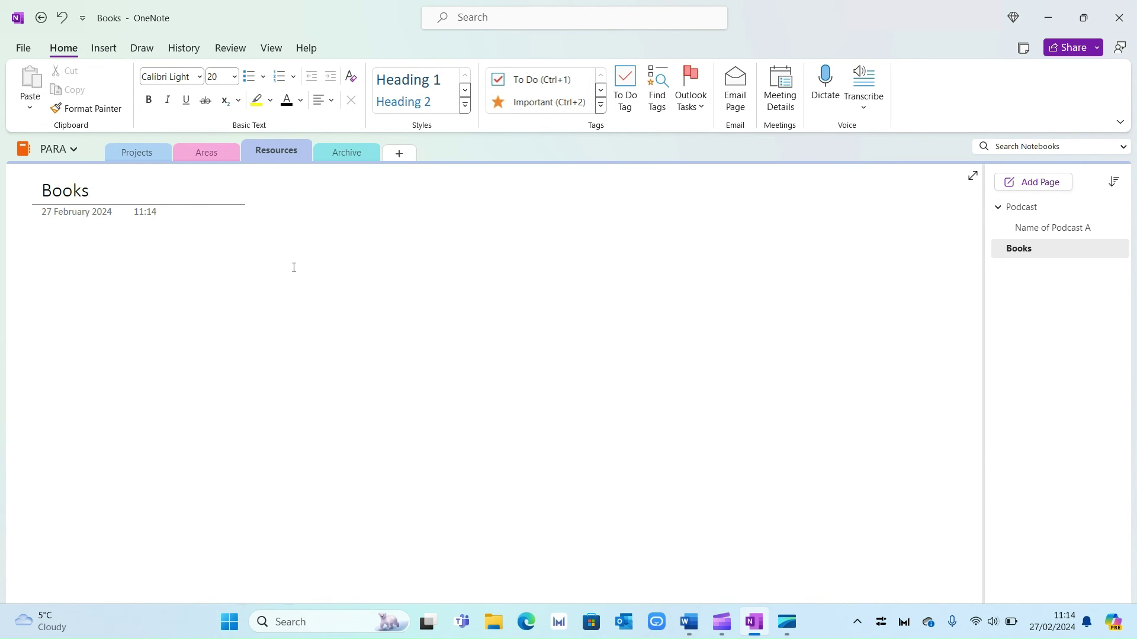
key(Return)
Move the Home Decor page from Projects into Archive and confirm it appears there
click(350, 153)
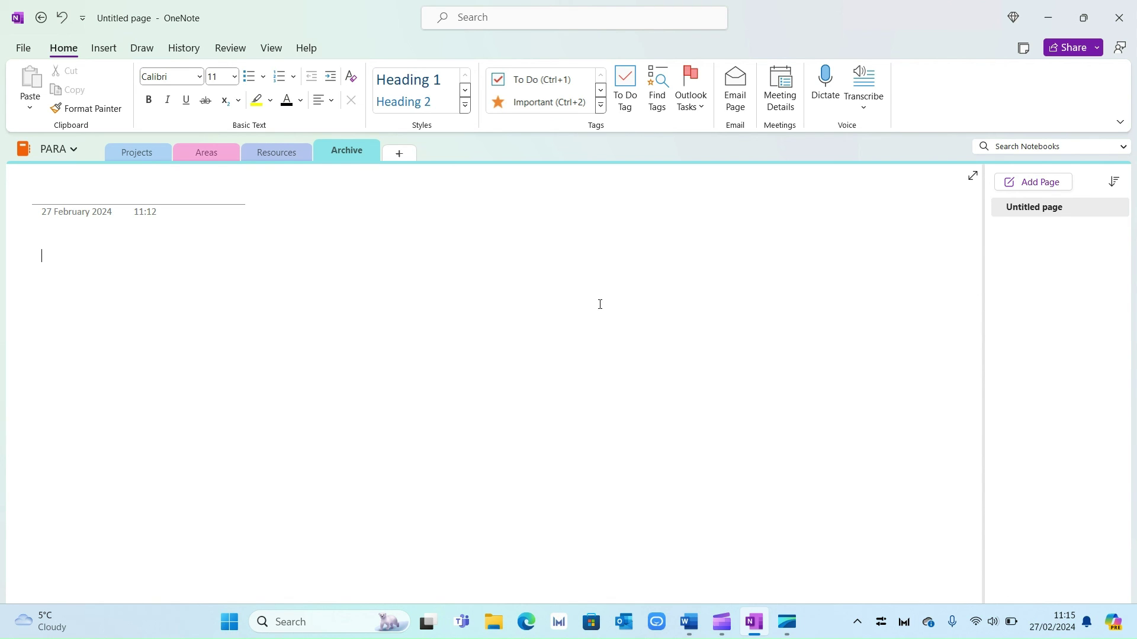
click(153, 148)
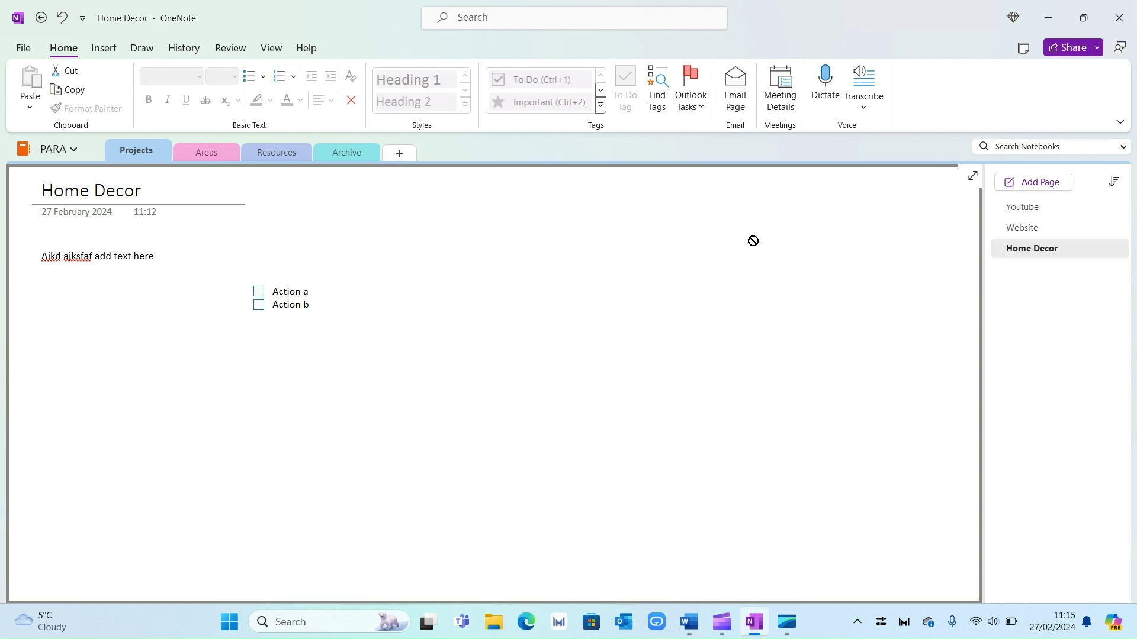
click(360, 154)
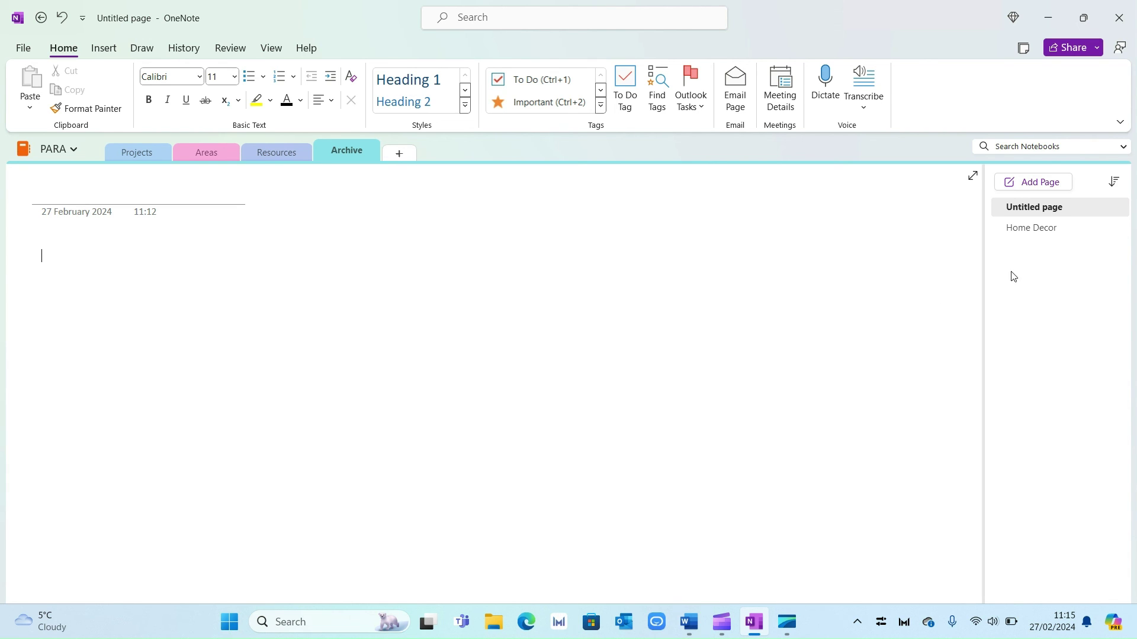
Review the Resources and Areas sections, ending on Projects with only Youtube and Website
click(272, 153)
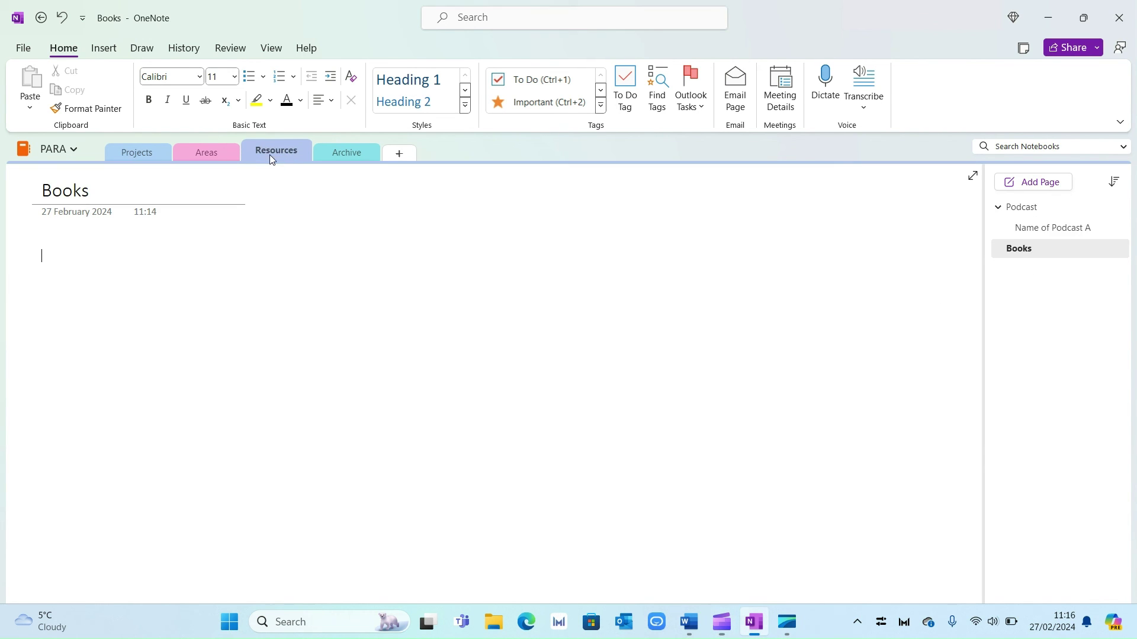
click(189, 152)
click(142, 152)
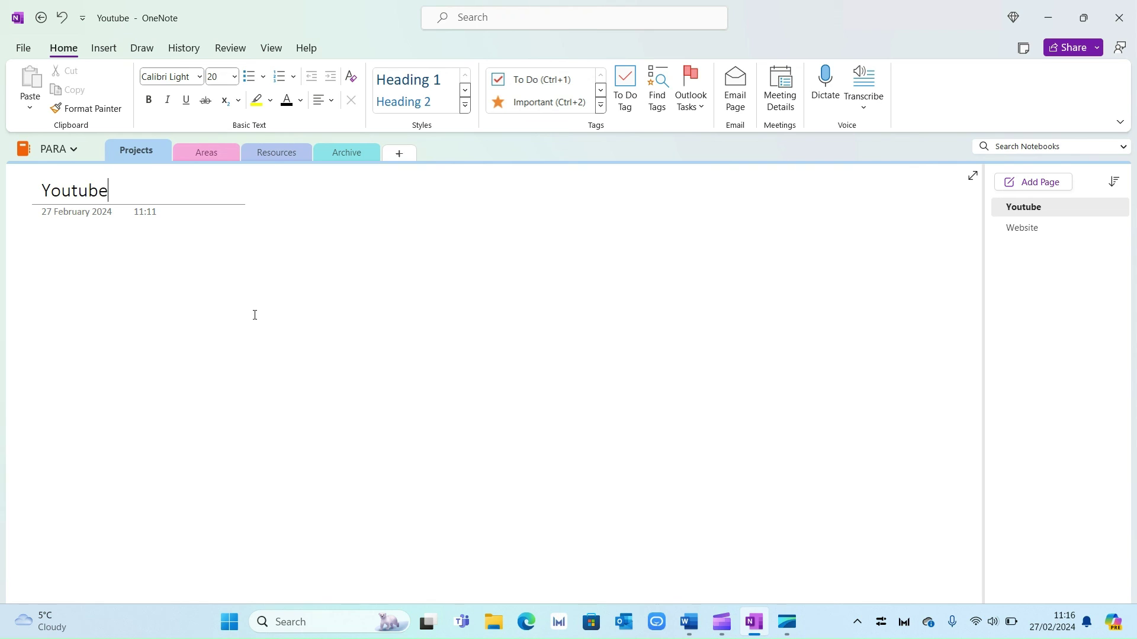